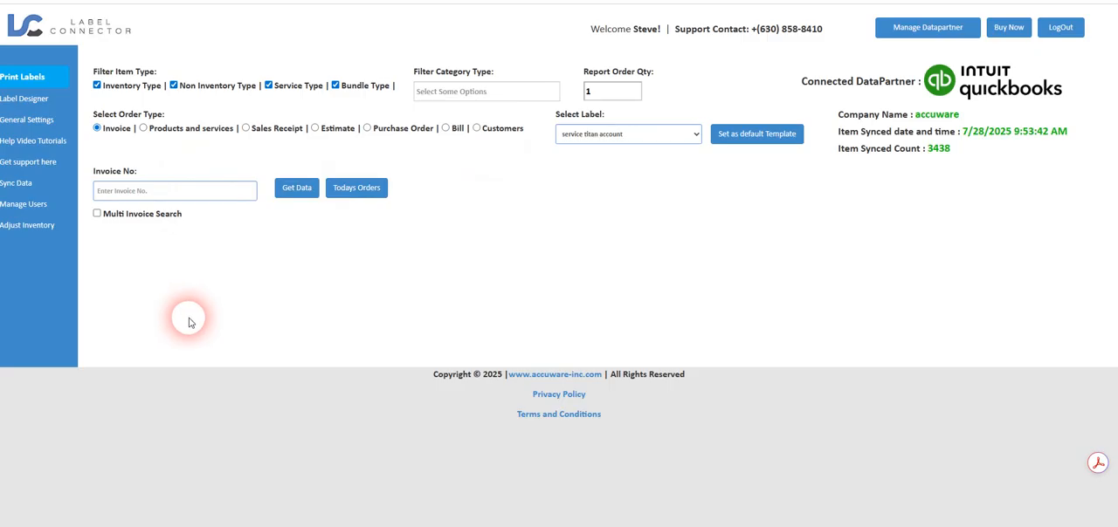
- Choose Products and services as the order type, and start a new roll label with its height set to 2 in
{"action": "left_click", "coordinate": [144, 129]}
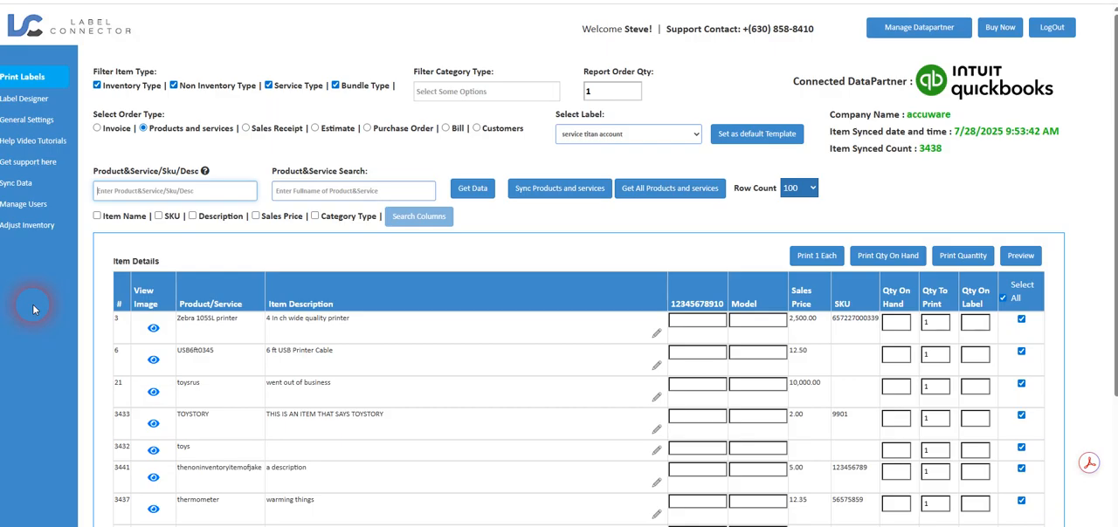
{"action": "left_click", "coordinate": [25, 101]}
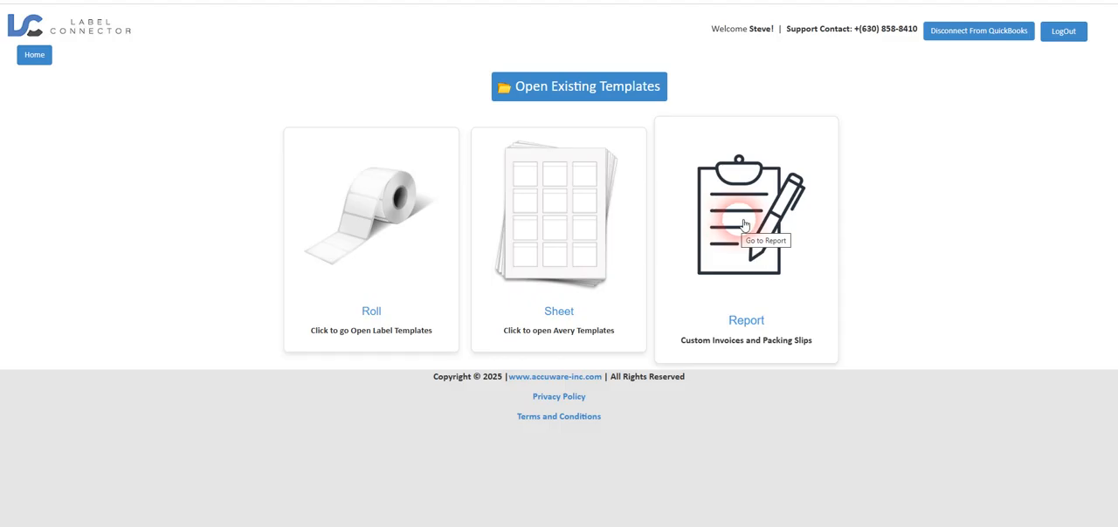
{"action": "left_click", "coordinate": [362, 212]}
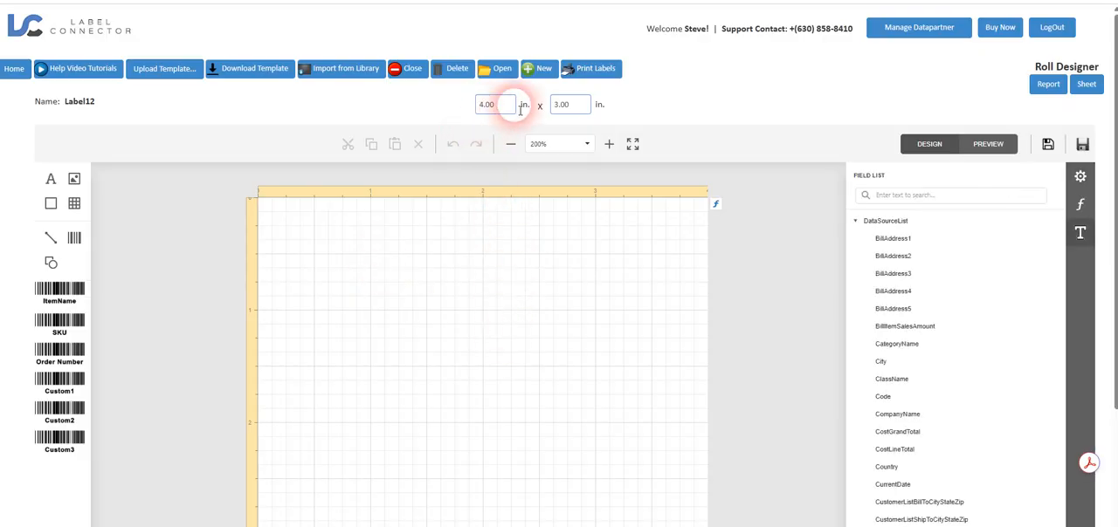
{"action": "double_click", "coordinate": [559, 103]}
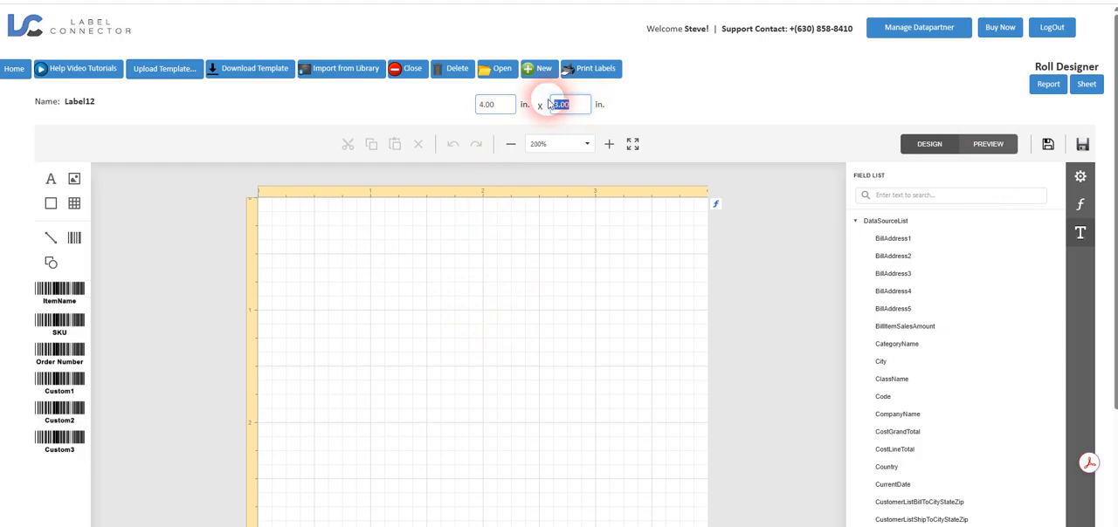
{"action": "type", "text": "2"}
- Place an ItemName barcode in the middle of the label and a Description field above it, widened to about 3 in
{"action": "left_click_drag", "start_coordinate": [59, 291], "coordinate": [375, 308]}
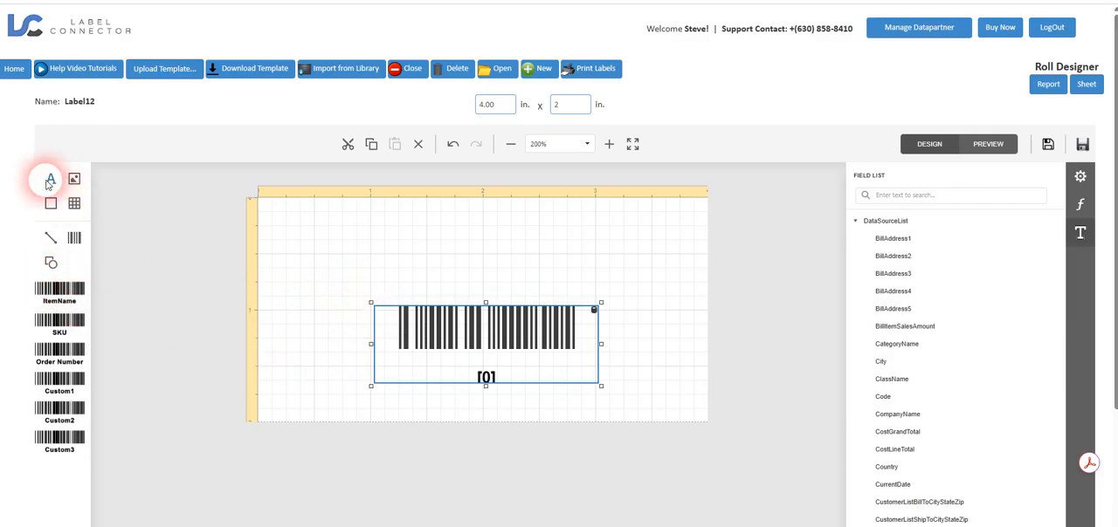
{"action": "scroll", "coordinate": [917, 293], "scroll_direction": "down", "scroll_amount": 1}
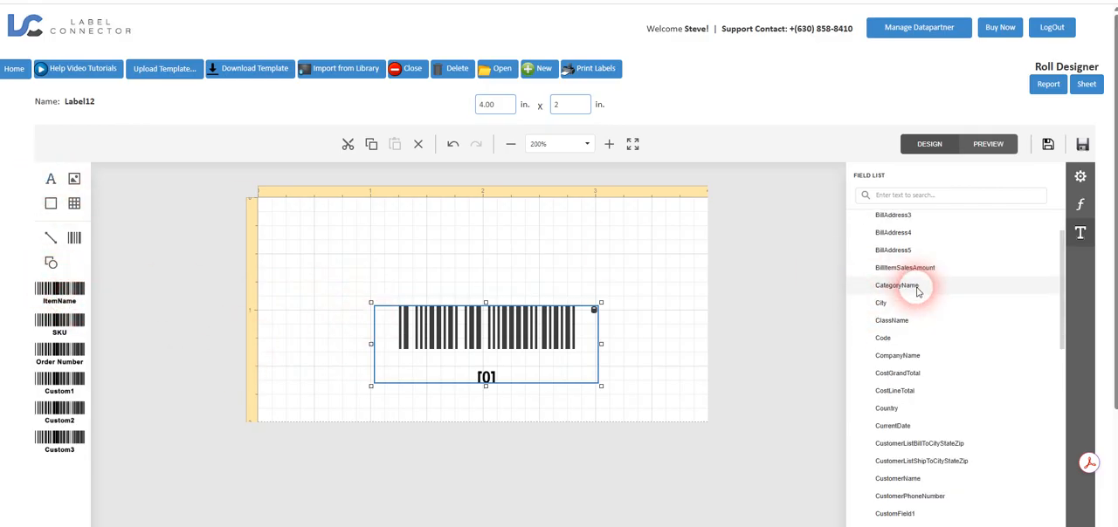
{"action": "scroll", "coordinate": [917, 292], "scroll_direction": "down", "scroll_amount": 2}
{"action": "scroll", "coordinate": [918, 293], "scroll_direction": "down", "scroll_amount": 1}
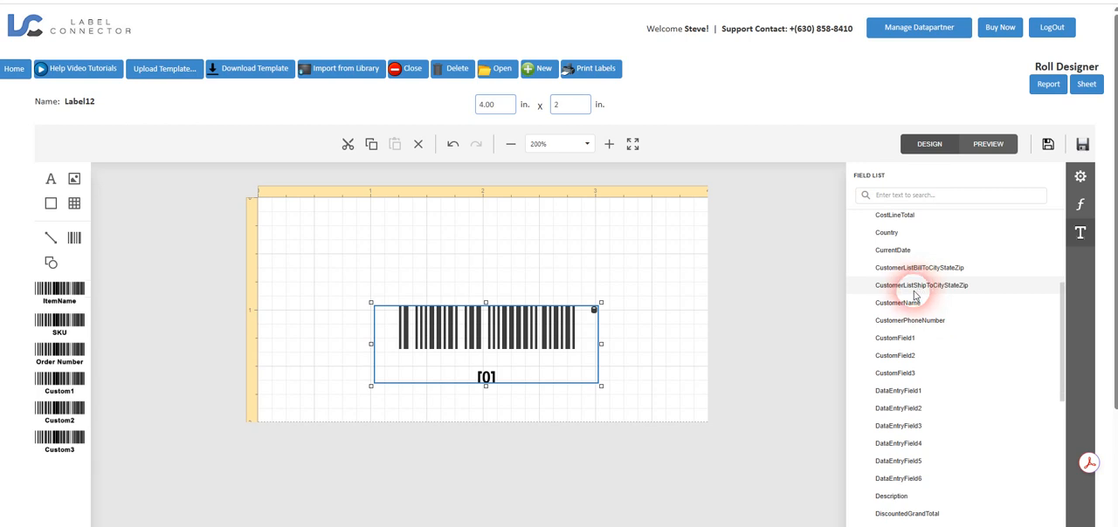
{"action": "scroll", "coordinate": [899, 312], "scroll_direction": "down", "scroll_amount": 1}
{"action": "left_click_drag", "start_coordinate": [900, 437], "coordinate": [324, 229]}
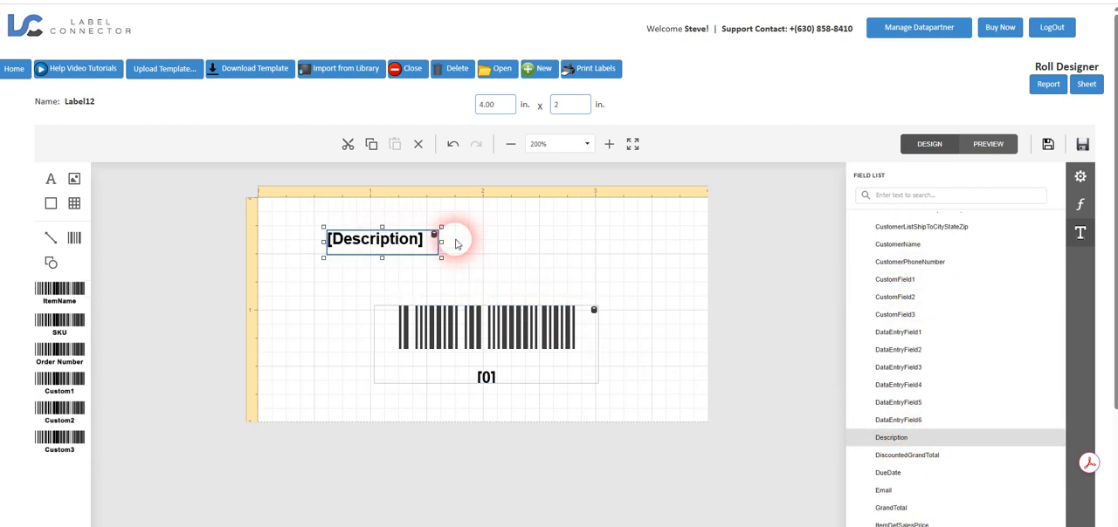
{"action": "left_click_drag", "start_coordinate": [441, 242], "coordinate": [674, 243]}
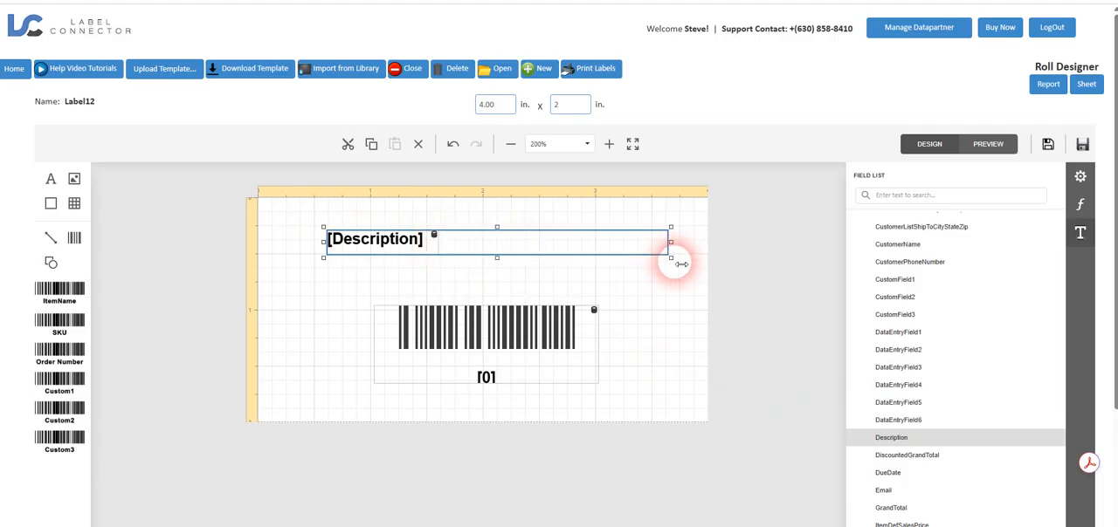
{"action": "left_click", "coordinate": [647, 365]}
- Look through the remaining data fields, and return to the home page without saving the roll label
{"action": "scroll", "coordinate": [884, 293], "scroll_direction": "down", "scroll_amount": 6}
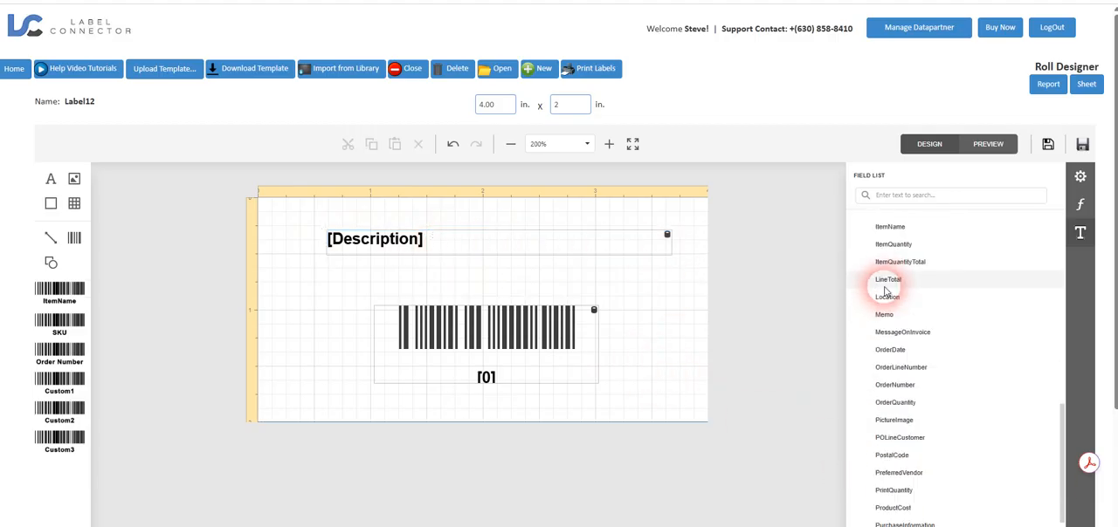
{"action": "scroll", "coordinate": [949, 425], "scroll_direction": "down", "scroll_amount": 2}
{"action": "scroll", "coordinate": [922, 494], "scroll_direction": "up", "scroll_amount": 10}
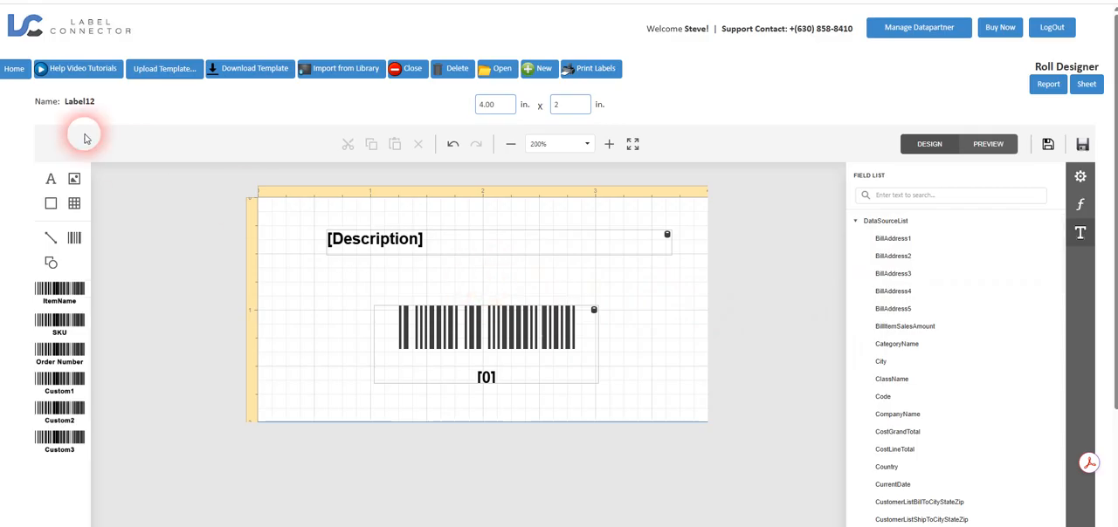
{"action": "left_click", "coordinate": [17, 69]}
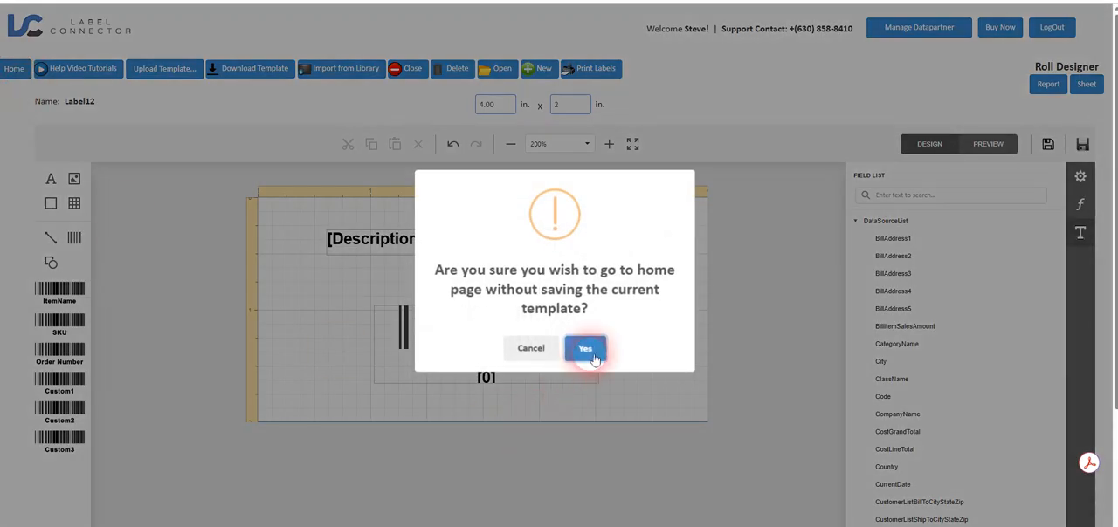
{"action": "left_click", "coordinate": [532, 351]}
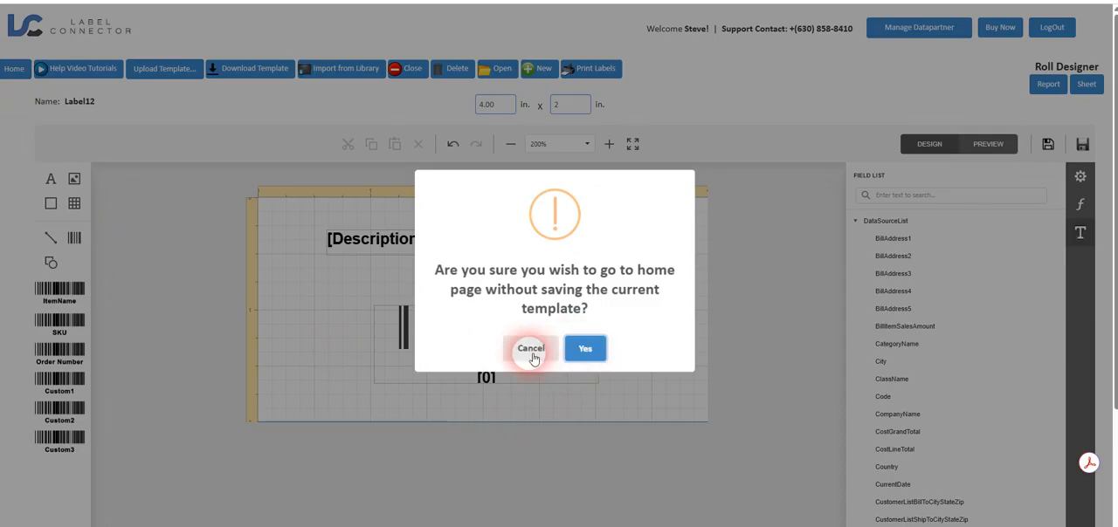
{"action": "left_click", "coordinate": [578, 353]}
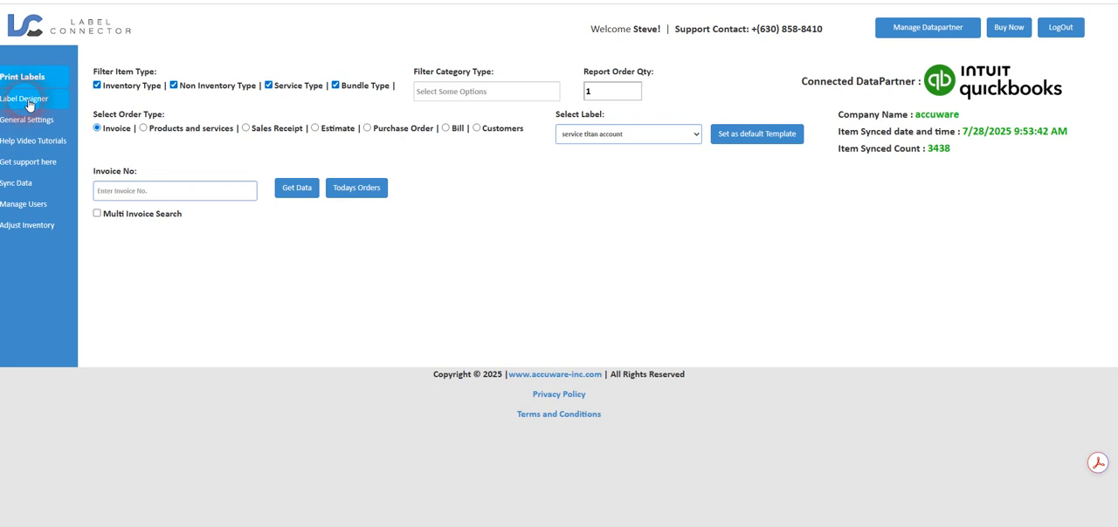
- Start a new Avery sheet template using the product number Avery 5160 - 4 Line Address
{"action": "left_click", "coordinate": [28, 103]}
{"action": "left_click", "coordinate": [551, 264]}
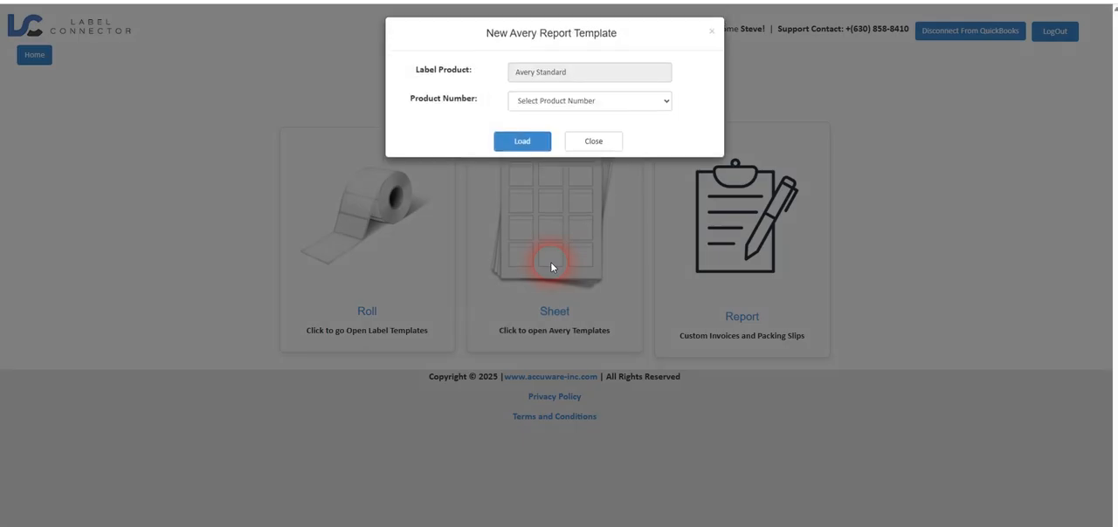
{"action": "left_click", "coordinate": [576, 104]}
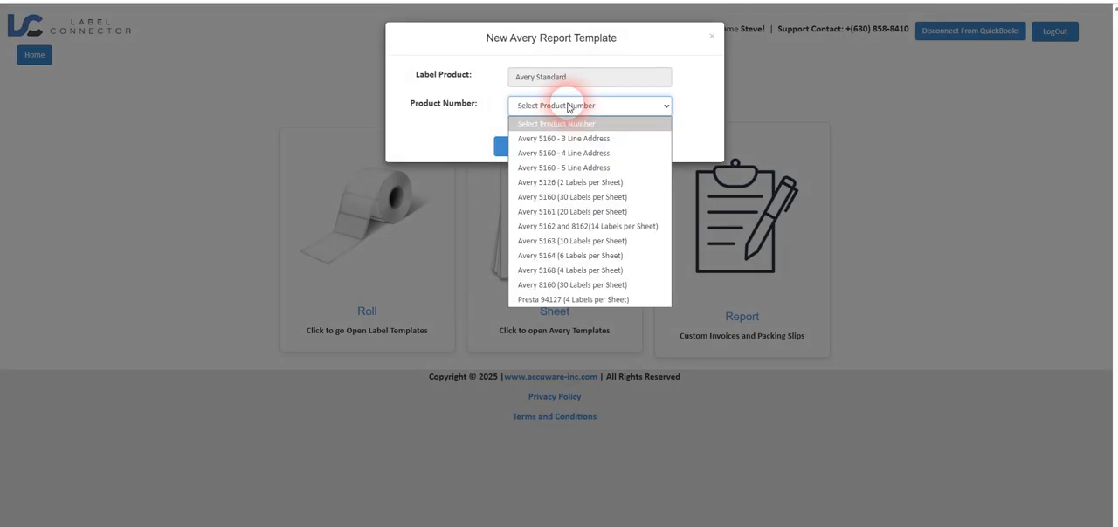
{"action": "left_click", "coordinate": [574, 154]}
{"action": "left_click", "coordinate": [535, 151]}
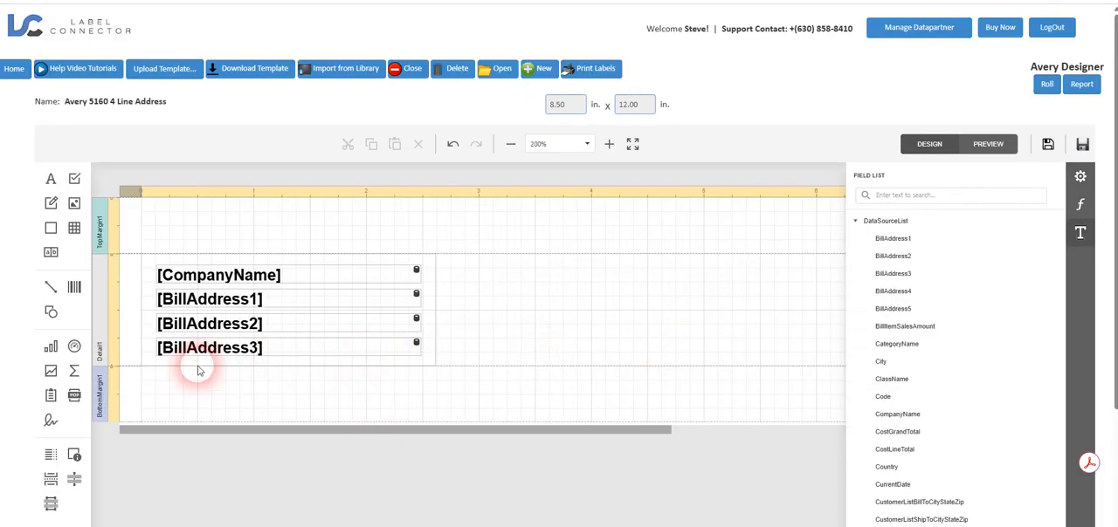
- Look over the Avery address template's fields, and return to the home page without saving it
{"action": "left_click_drag", "start_coordinate": [387, 432], "coordinate": [262, 433]}
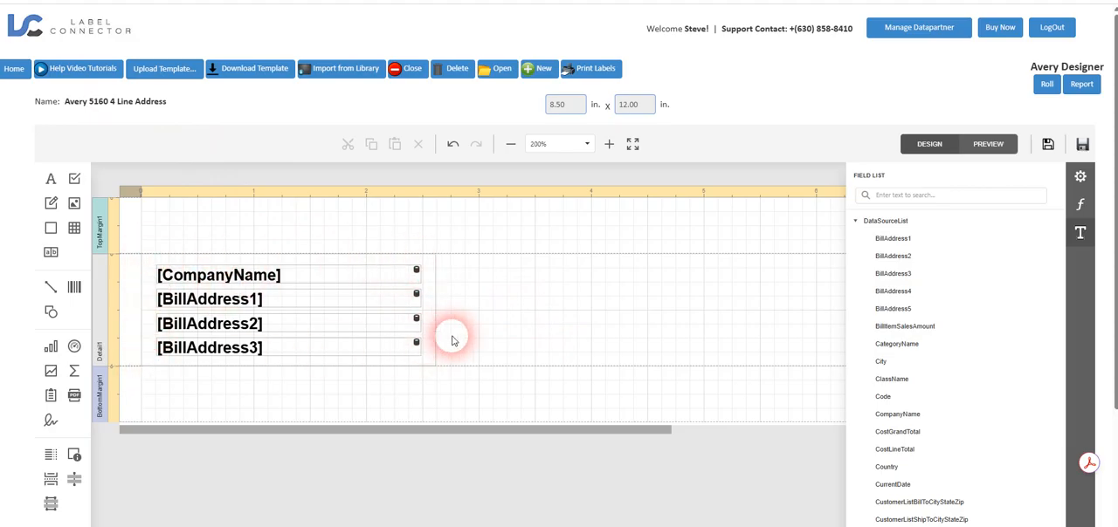
{"action": "left_click", "coordinate": [10, 70]}
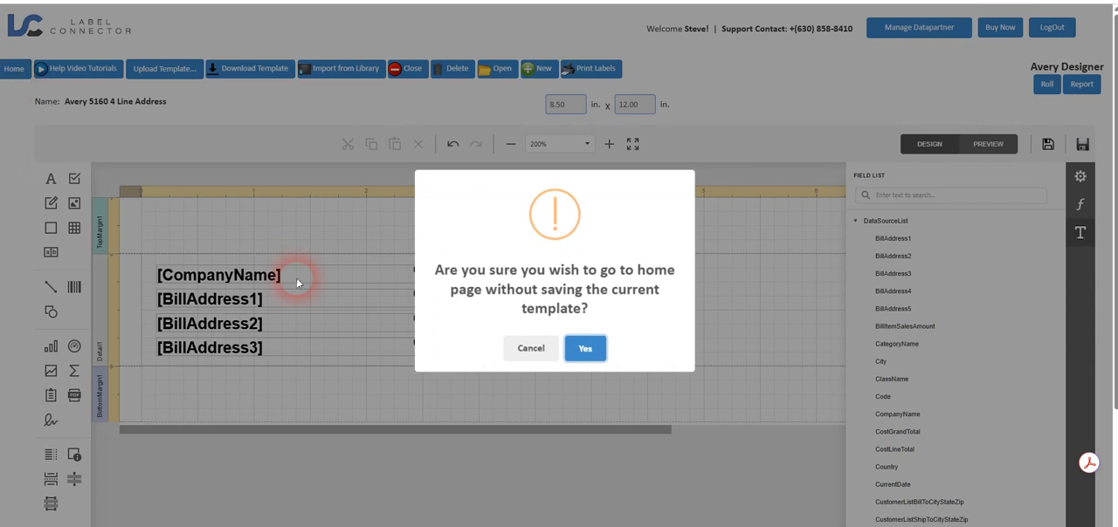
{"action": "left_click", "coordinate": [583, 349]}
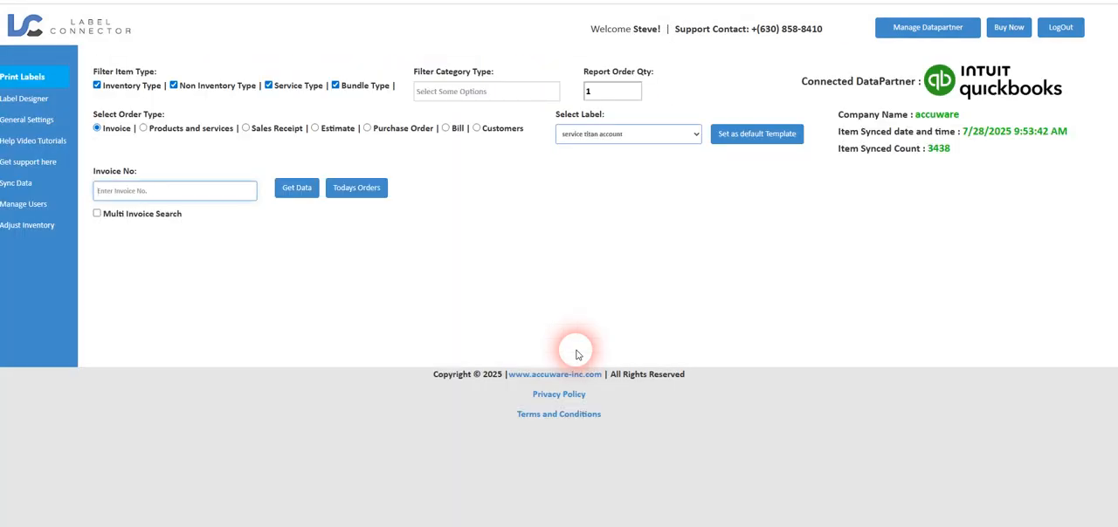
- Start a report design and import the predefined report template Barcode Invoice Sample 3 from the library, replacing the existing copy
{"action": "left_click", "coordinate": [31, 101]}
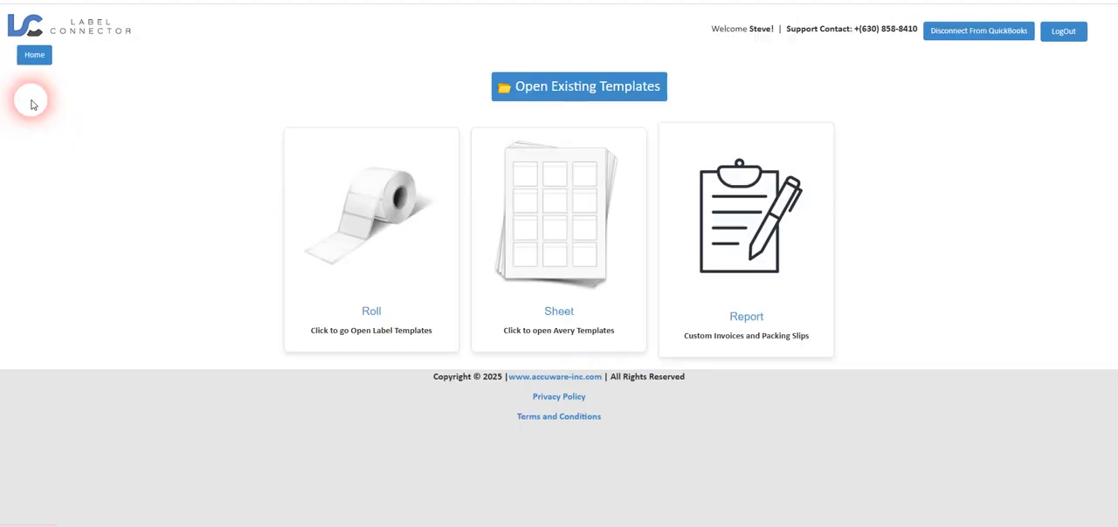
{"action": "left_click", "coordinate": [738, 250]}
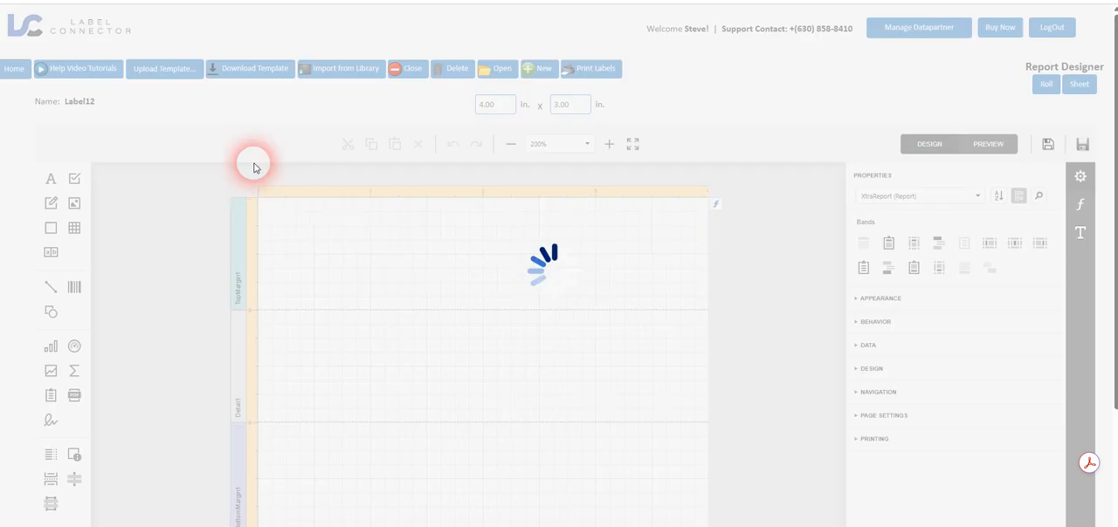
{"action": "left_click", "coordinate": [328, 67]}
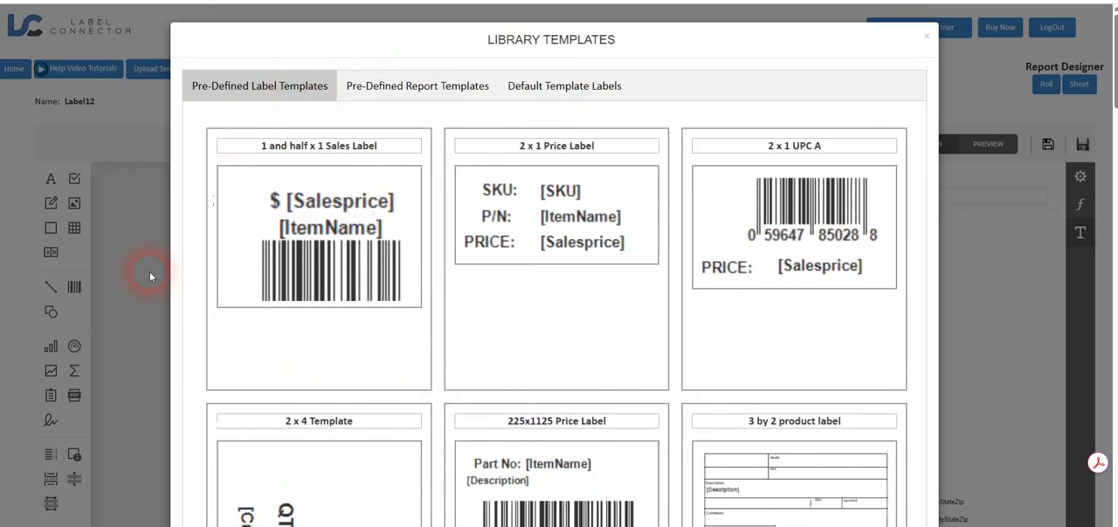
{"action": "left_click", "coordinate": [365, 80]}
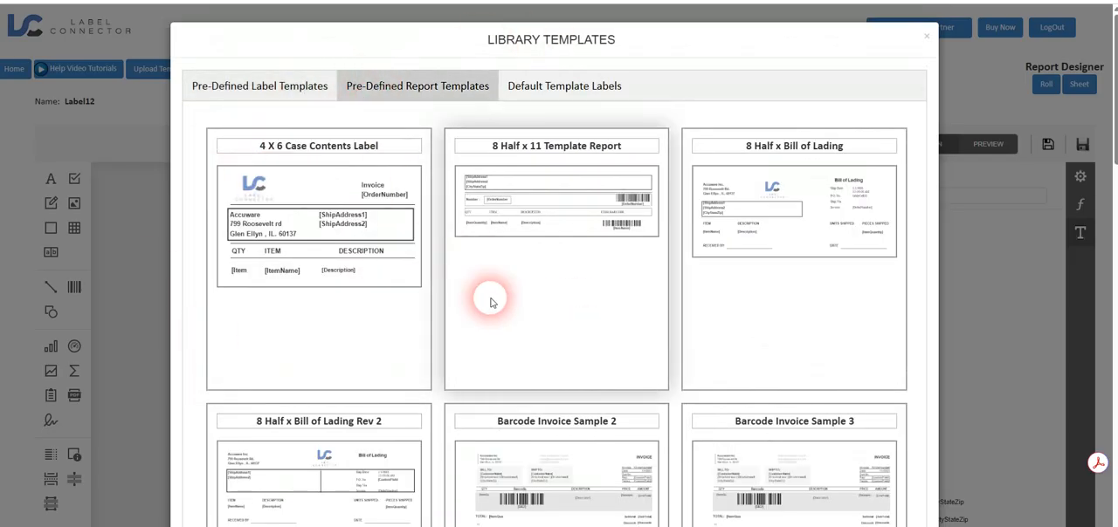
{"action": "scroll", "coordinate": [490, 302], "scroll_direction": "down", "scroll_amount": 3}
{"action": "scroll", "coordinate": [491, 302], "scroll_direction": "down", "scroll_amount": 2}
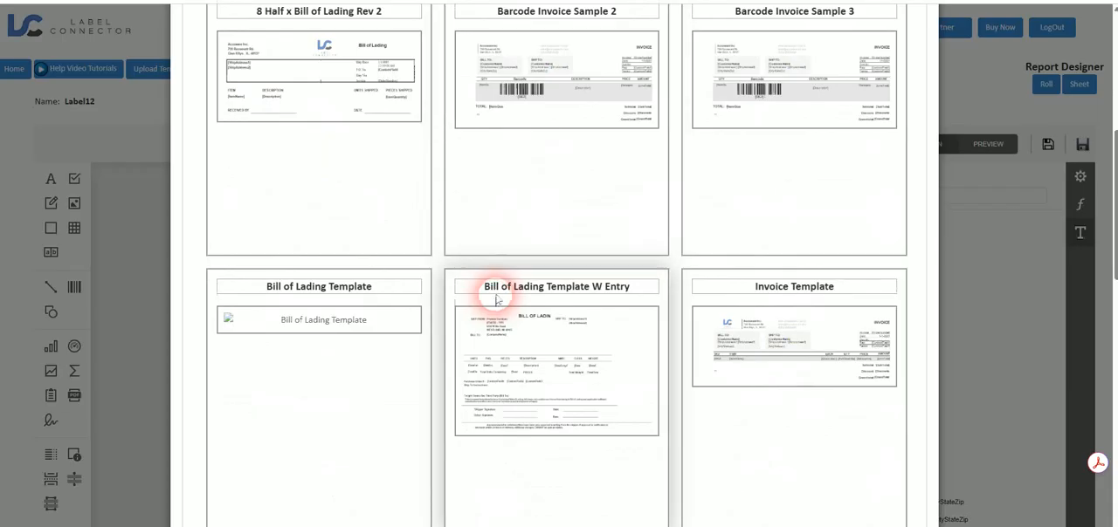
{"action": "left_click", "coordinate": [760, 100]}
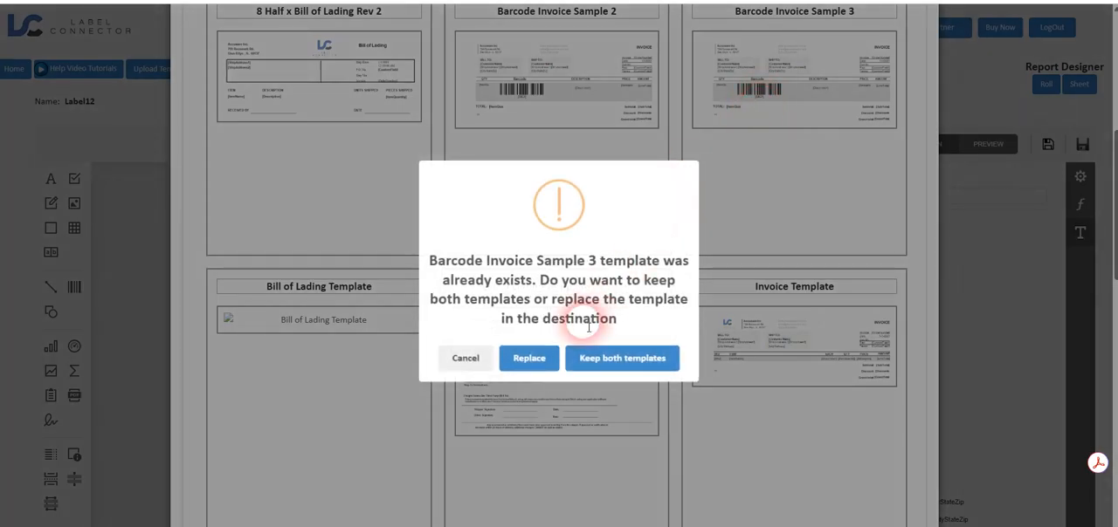
{"action": "left_click", "coordinate": [529, 358]}
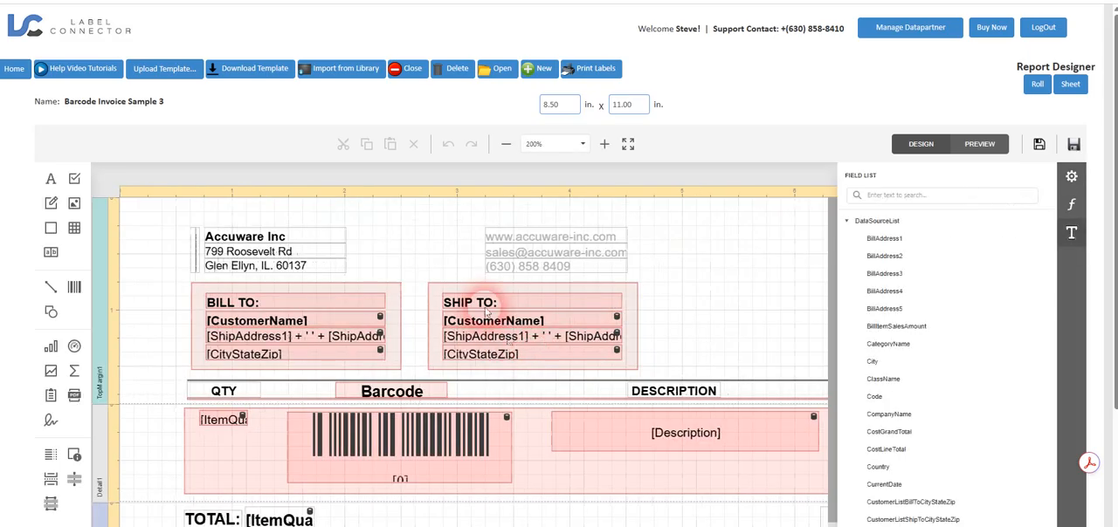
- Examine the invoice template's address blocks, barcode line and totals across its full width, and return to the home page
{"action": "scroll", "coordinate": [599, 465], "scroll_direction": "down", "scroll_amount": 1}
{"action": "scroll", "coordinate": [599, 465], "scroll_direction": "down", "scroll_amount": 3}
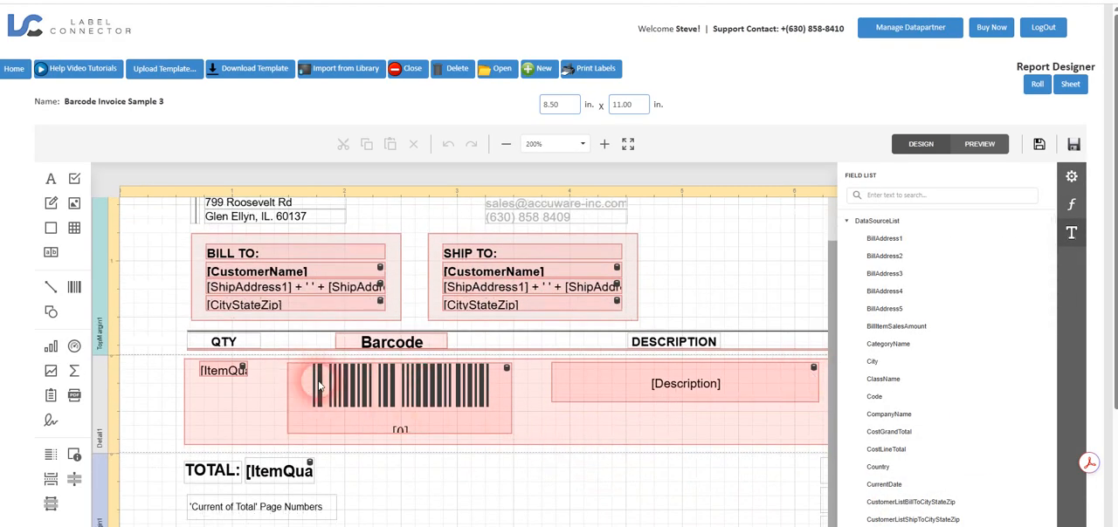
{"action": "scroll", "coordinate": [254, 425], "scroll_direction": "down", "scroll_amount": 2}
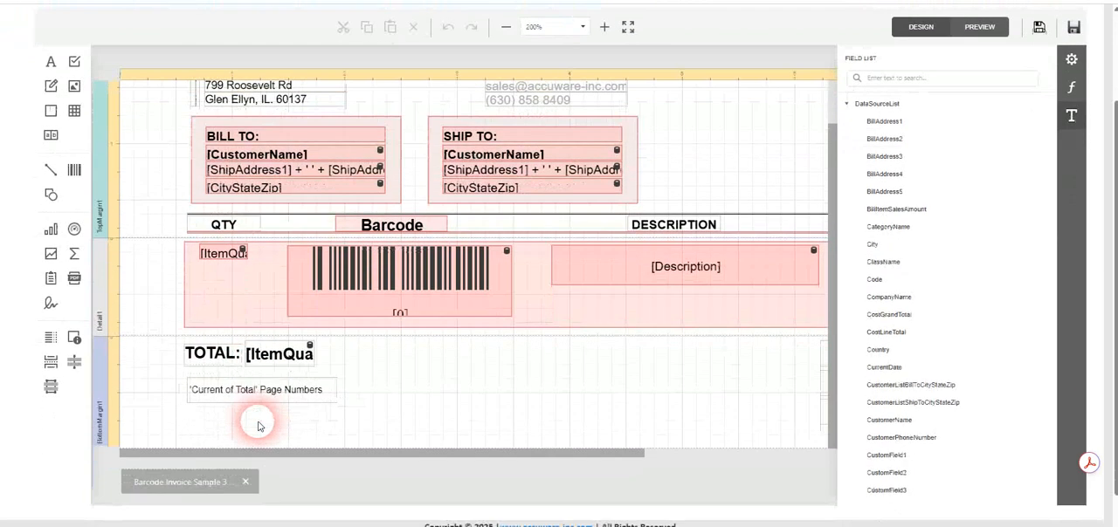
{"action": "left_click_drag", "start_coordinate": [268, 411], "coordinate": [490, 418]}
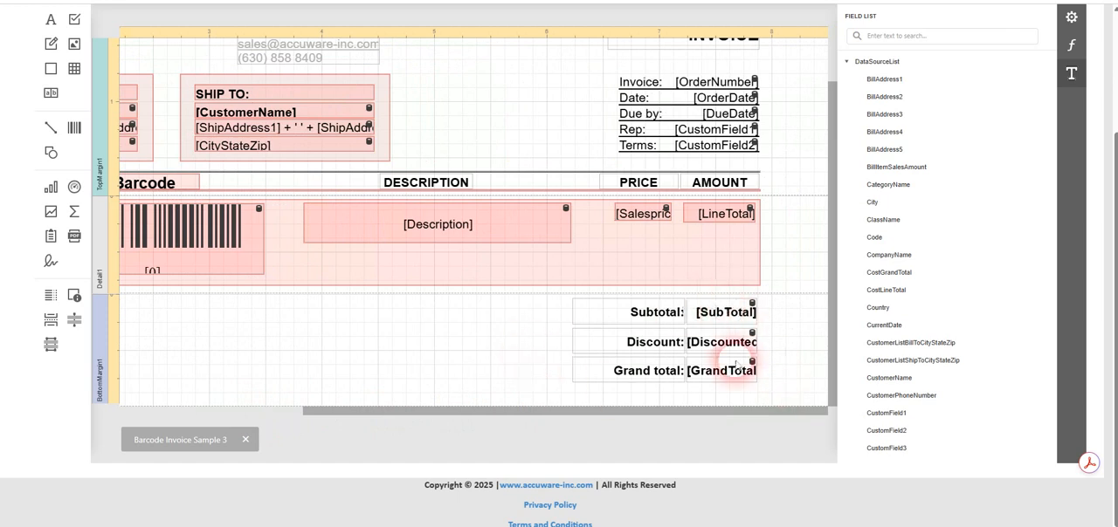
{"action": "left_click_drag", "start_coordinate": [577, 416], "coordinate": [313, 415]}
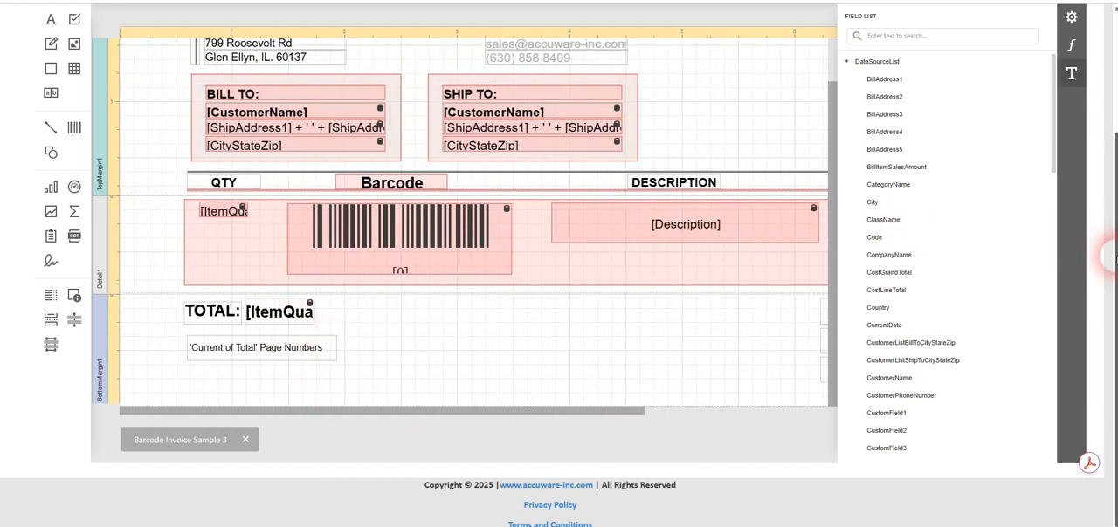
{"action": "left_click_drag", "start_coordinate": [1114, 253], "coordinate": [1073, 117]}
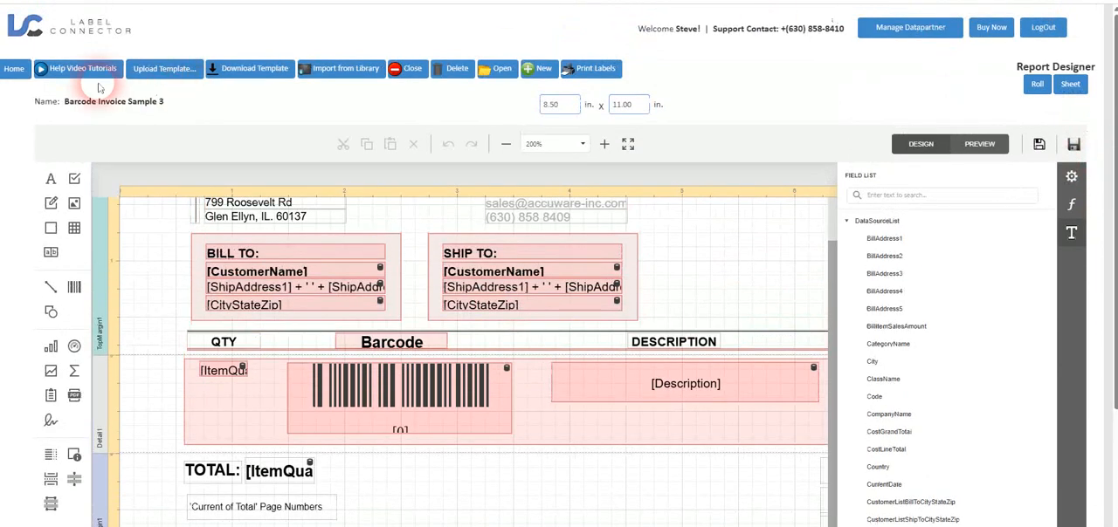
{"action": "left_click", "coordinate": [13, 70]}
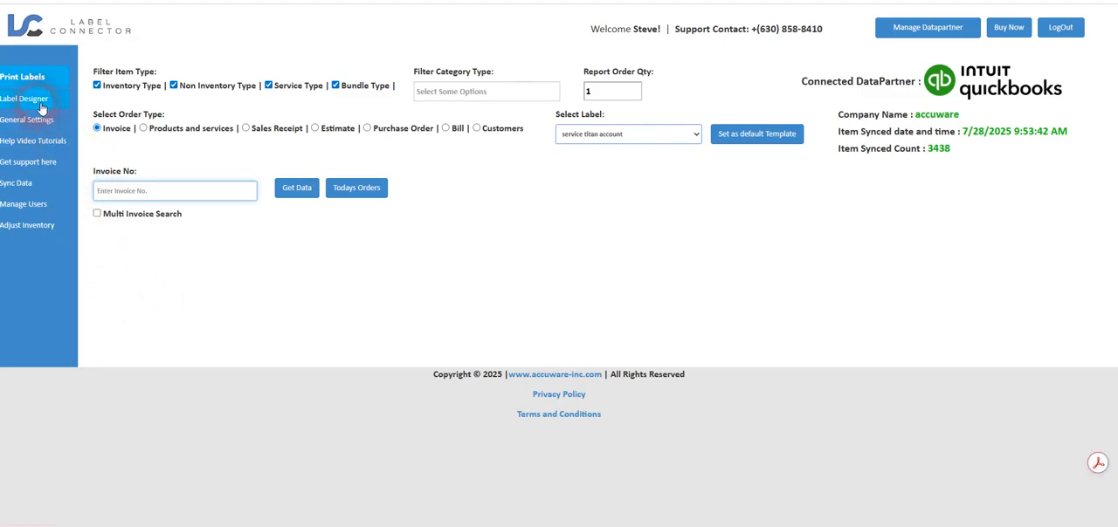
- Review the General Settings for default label, print quantities, memo update and data entry fields, and close them unchanged
{"action": "left_click", "coordinate": [39, 125]}
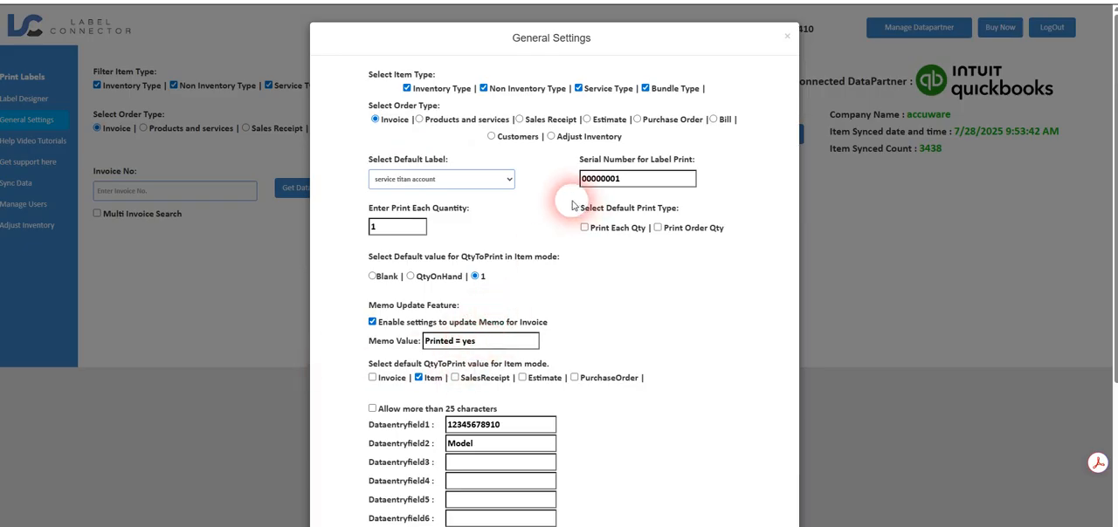
{"action": "scroll", "coordinate": [350, 300], "scroll_direction": "down", "scroll_amount": 2}
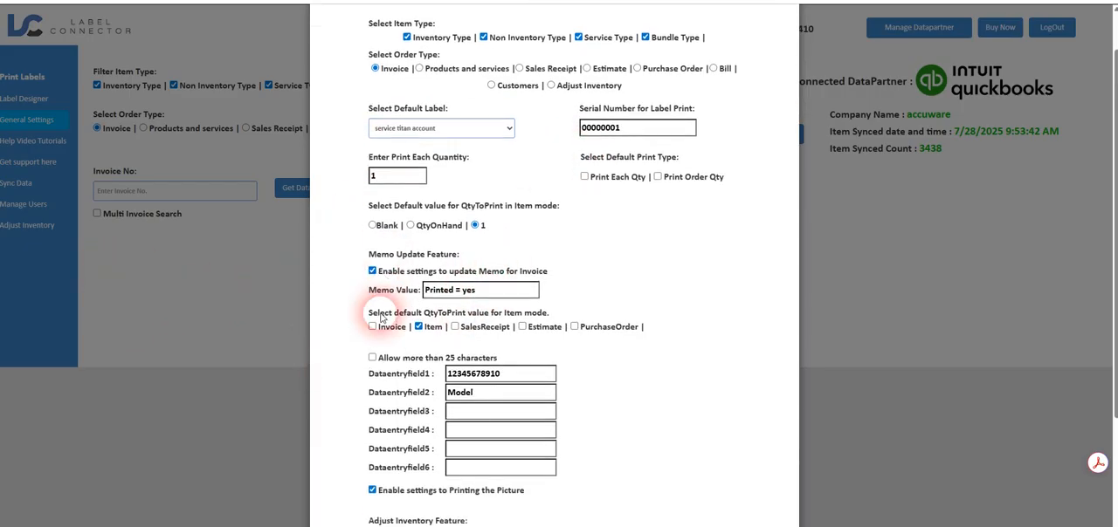
{"action": "scroll", "coordinate": [347, 262], "scroll_direction": "up", "scroll_amount": 2}
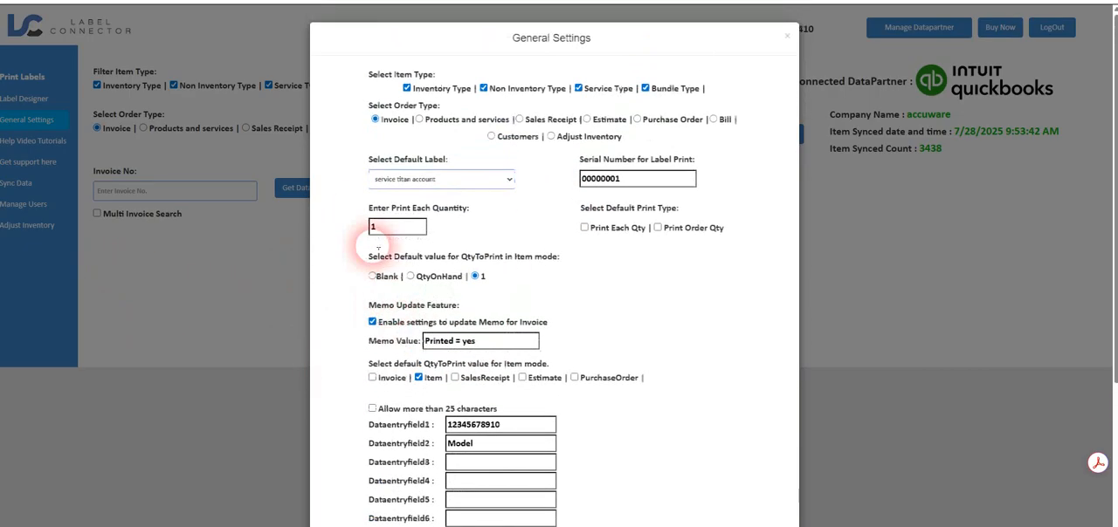
{"action": "left_click", "coordinate": [787, 36]}
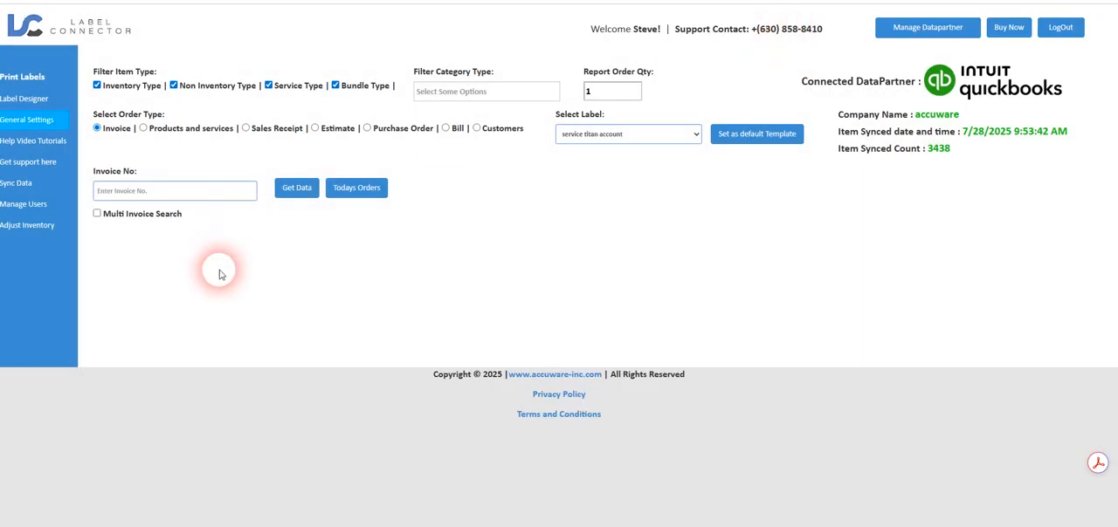
- View the available Sync Data options for items, and go back to label printing
{"action": "left_click", "coordinate": [21, 187]}
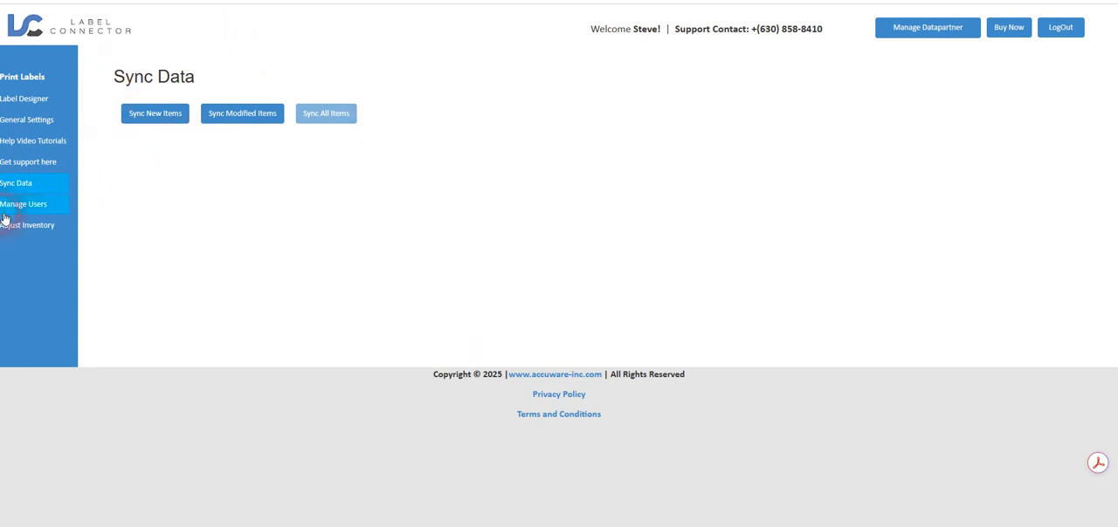
{"action": "left_click", "coordinate": [23, 82]}
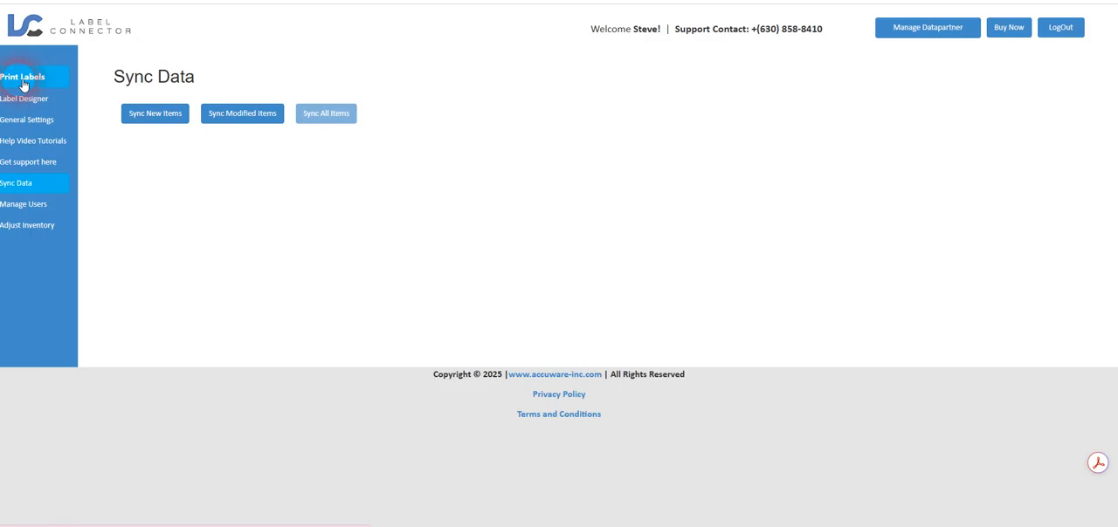